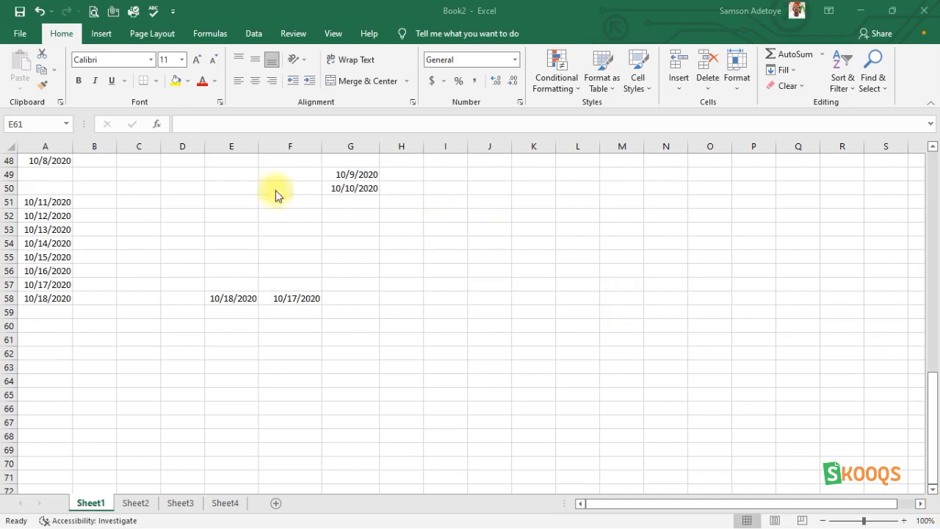
- Extend the date series in column A from cells A56:A58 down to A62, ending at 10/22/2020
{"action": "left_click", "coordinate": [59, 243]}
{"action": "left_click_drag", "start_coordinate": [63, 244], "coordinate": [60, 299]}
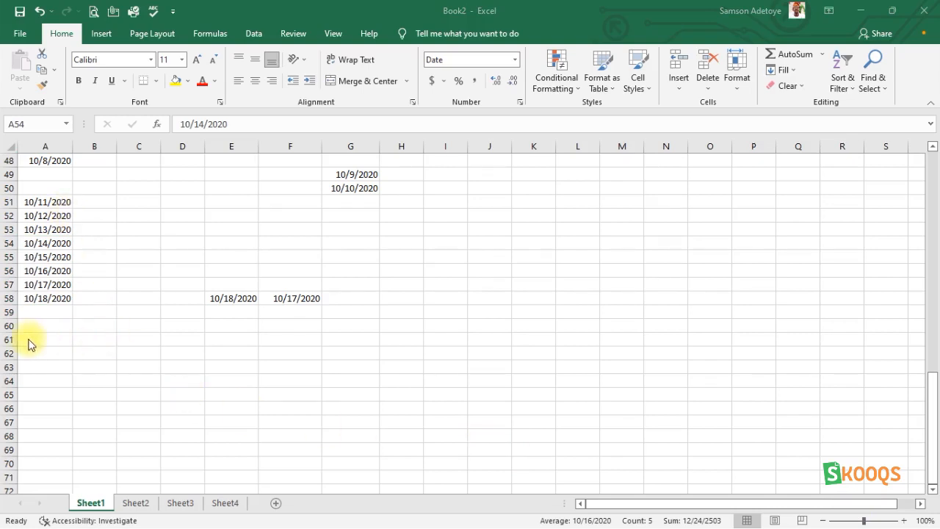
{"action": "left_click_drag", "start_coordinate": [47, 270], "coordinate": [47, 298]}
{"action": "left_click_drag", "start_coordinate": [72, 305], "coordinate": [77, 370]}
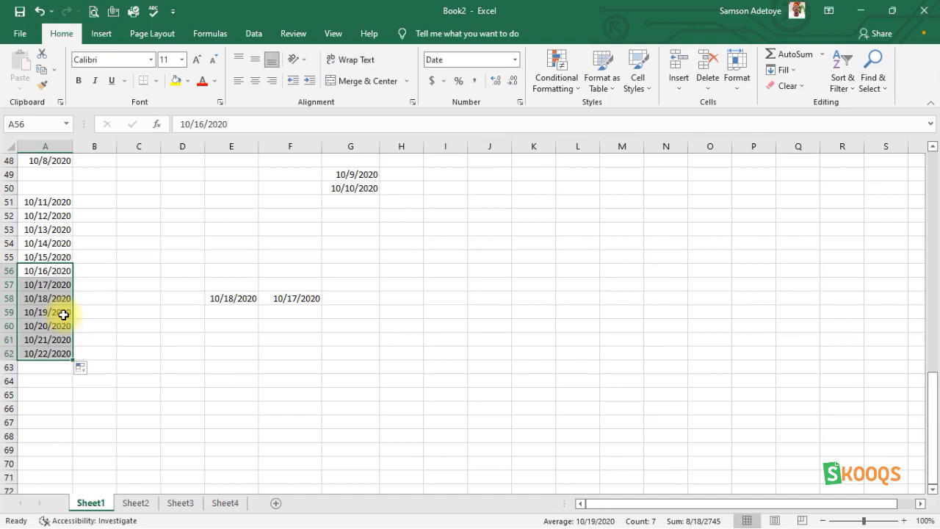
- Enter january in cell C56
{"action": "left_click", "coordinate": [137, 267]}
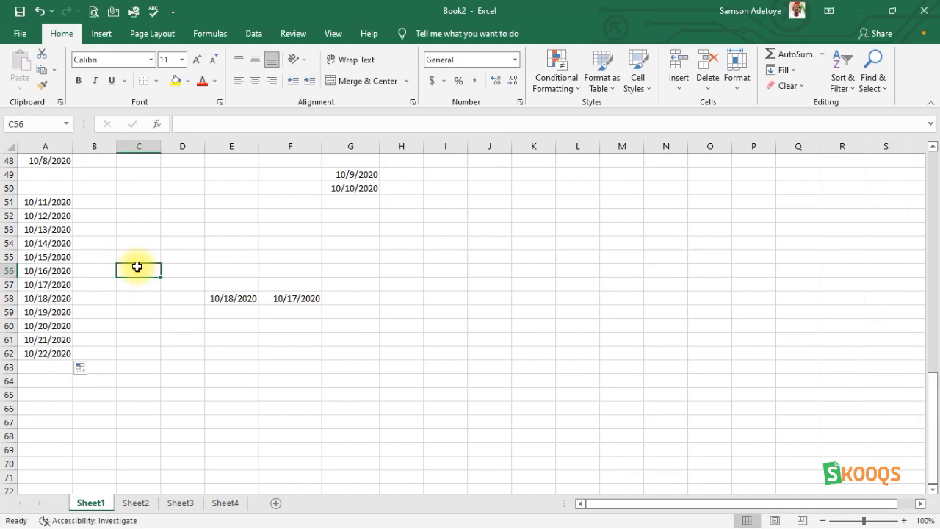
{"action": "type", "text": "january"}
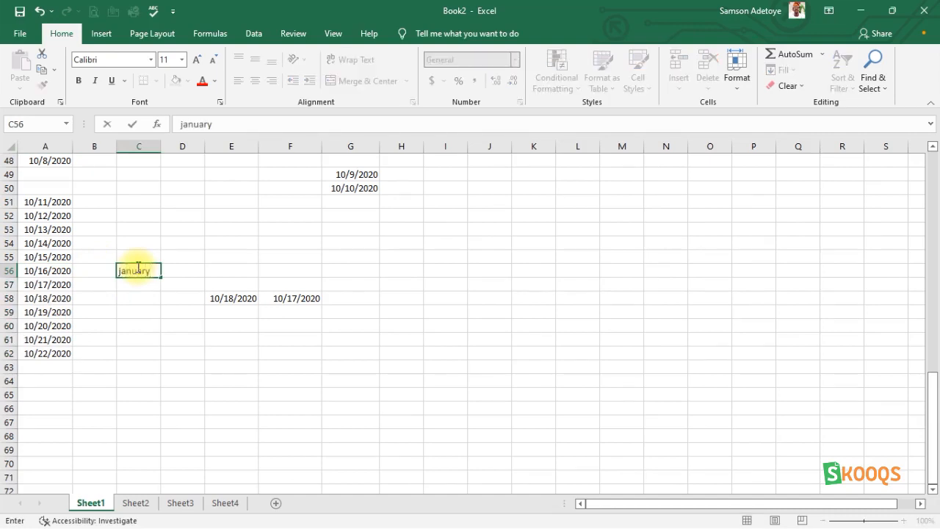
{"action": "key", "text": "Return"}
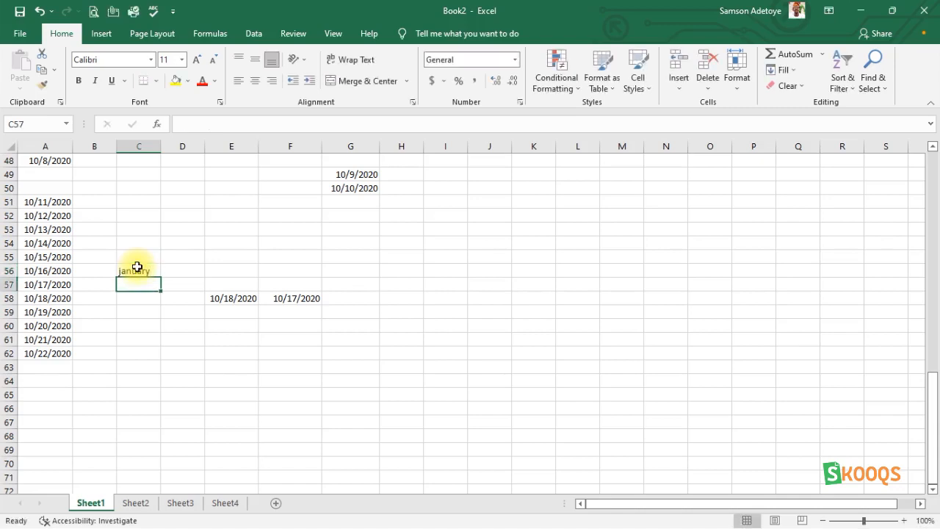
- Enter februaray in cell C57, directly below january
{"action": "type", "text": "fe"}
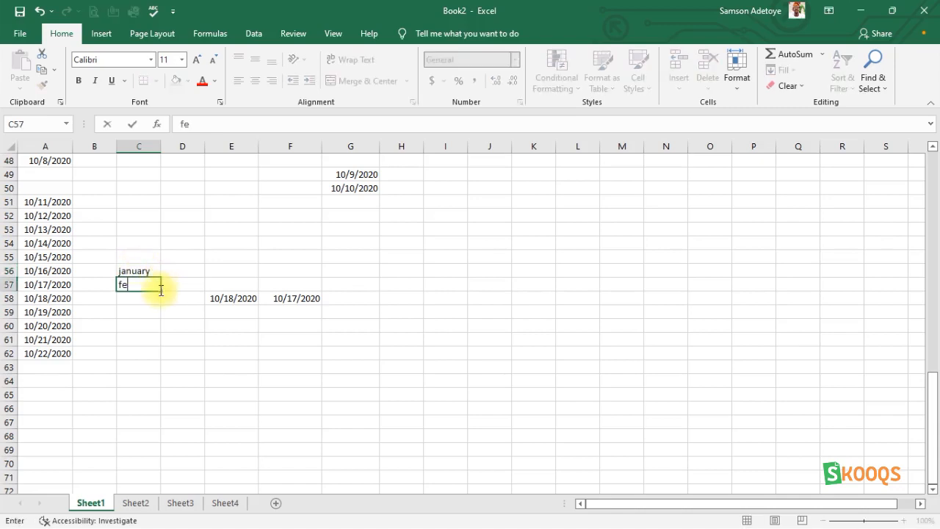
{"action": "type", "text": "bruaray"}
{"action": "key", "text": "Return"}
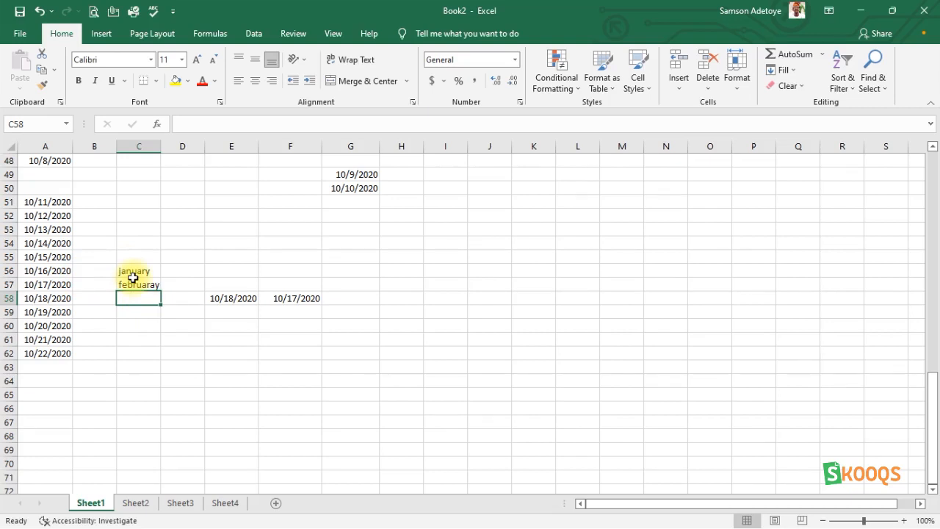
- Autofill the month names from january in C56 down to july in C62, overwriting the typed entry in C57
{"action": "left_click", "coordinate": [53, 213]}
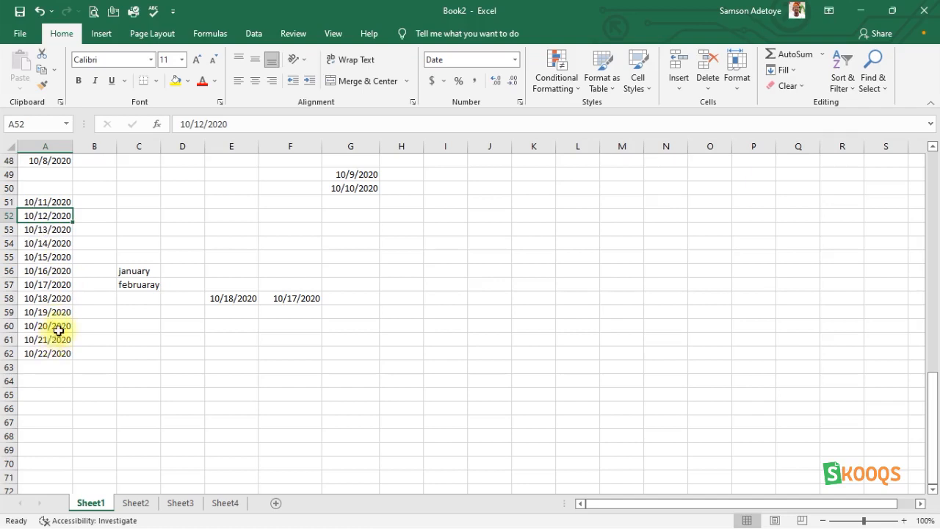
{"action": "left_click", "coordinate": [139, 274]}
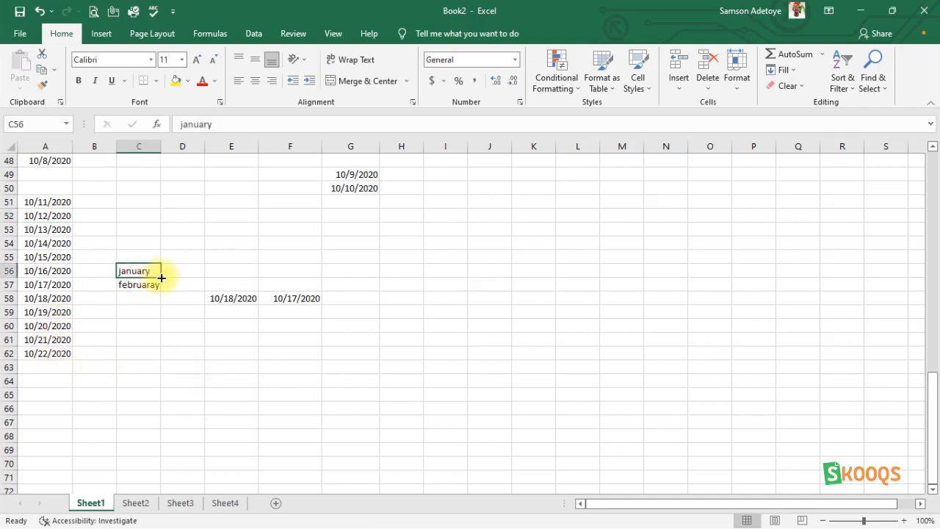
{"action": "left_click_drag", "start_coordinate": [162, 277], "coordinate": [158, 363]}
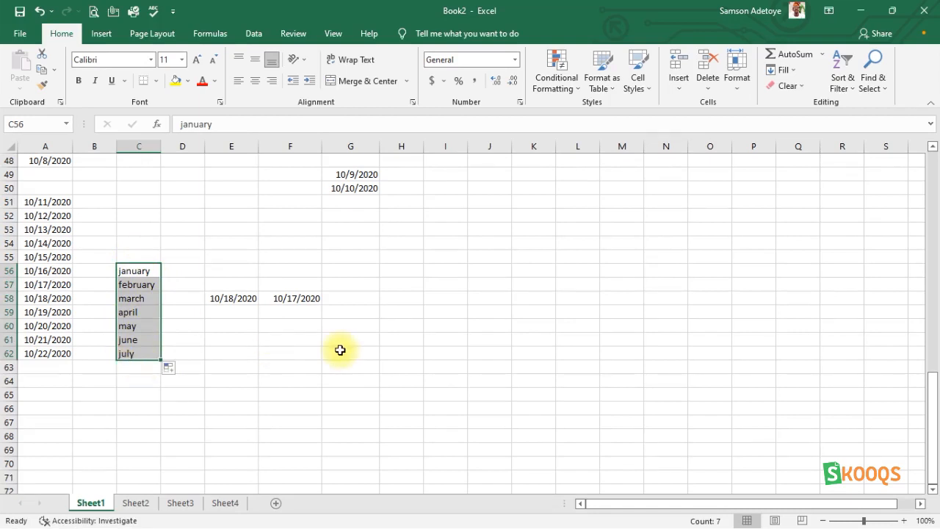
{"action": "left_click", "coordinate": [490, 340]}
- Search the sheet for April using Find
{"action": "scroll", "coordinate": [499, 279], "scroll_direction": "up", "scroll_amount": 4}
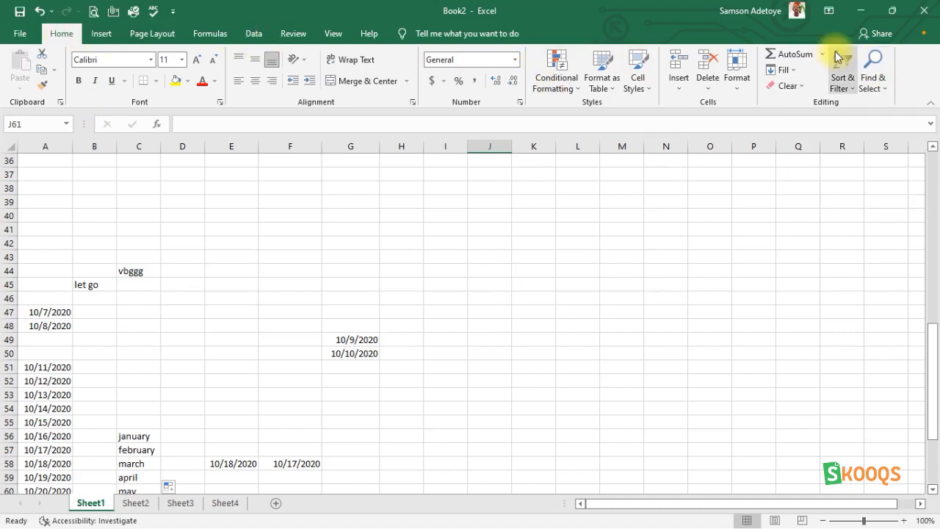
{"action": "left_click", "coordinate": [874, 87]}
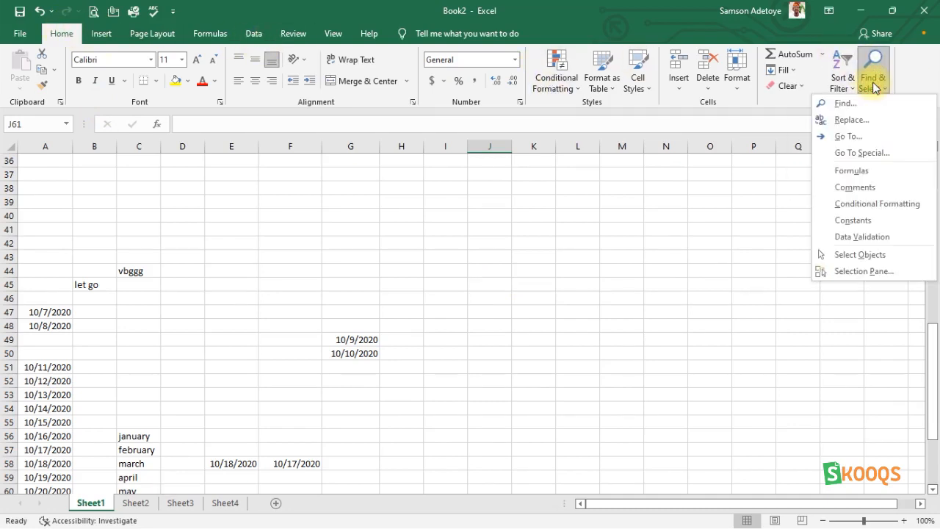
{"action": "left_click", "coordinate": [842, 105]}
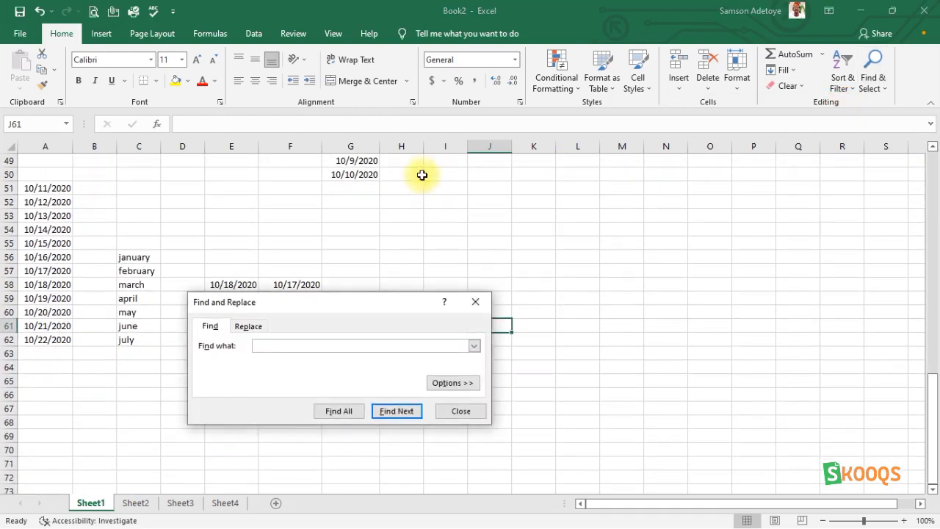
{"action": "type", "text": "April"}
{"action": "key", "text": "Return"}
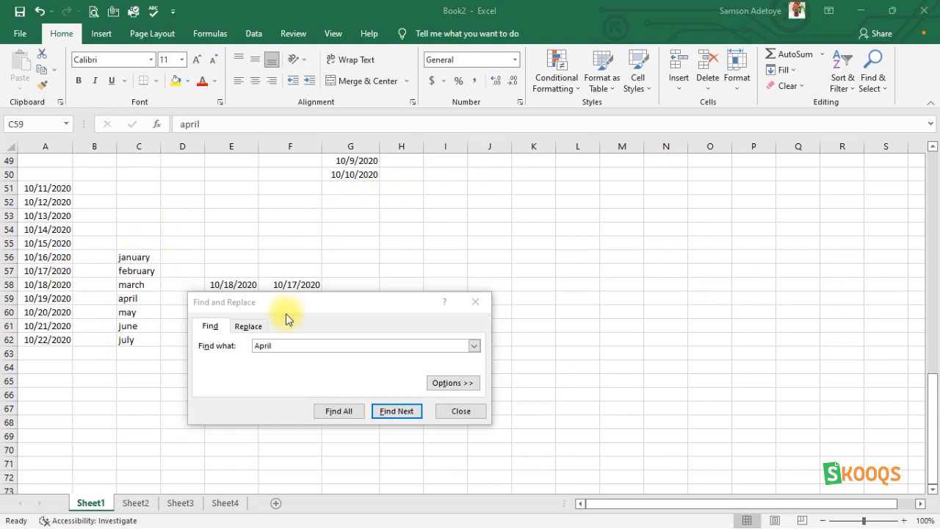
- Replace the found April entry in C59 with August as a single replacement, and close Find and Replace
{"action": "left_click", "coordinate": [245, 330]}
{"action": "left_click", "coordinate": [264, 362]}
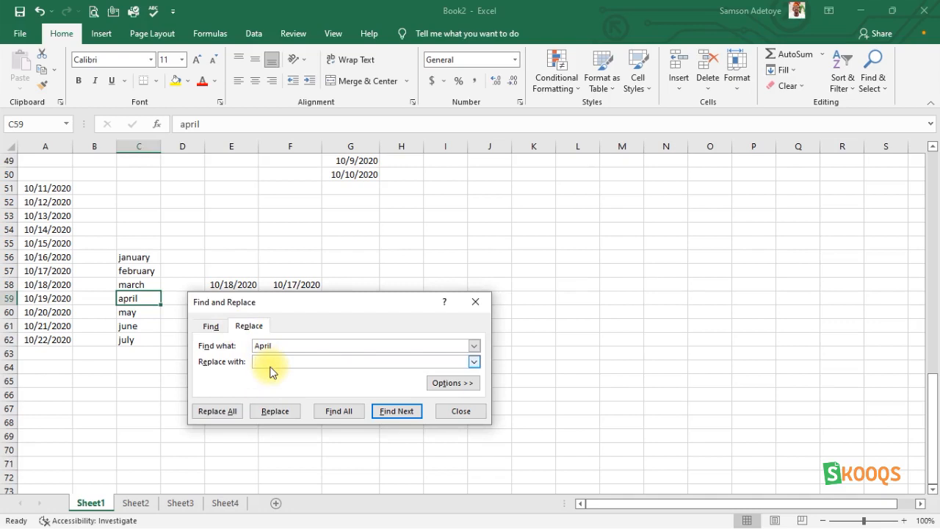
{"action": "type", "text": "August"}
{"action": "left_click", "coordinate": [392, 416]}
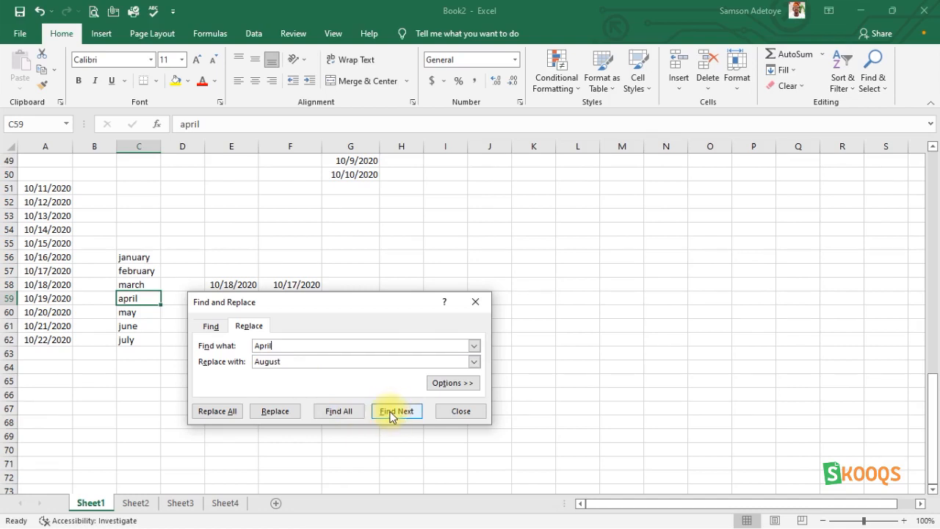
{"action": "left_click", "coordinate": [391, 416]}
{"action": "left_click", "coordinate": [275, 413]}
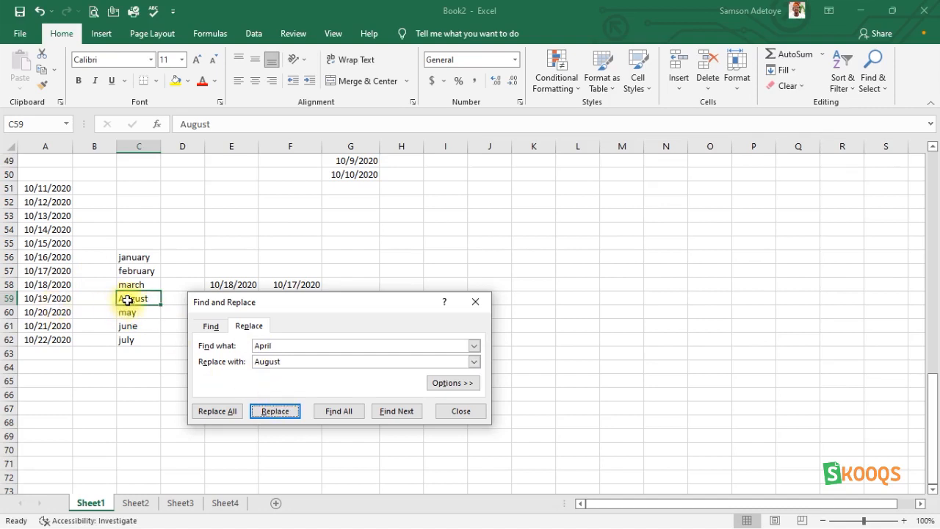
{"action": "left_click", "coordinate": [461, 412]}
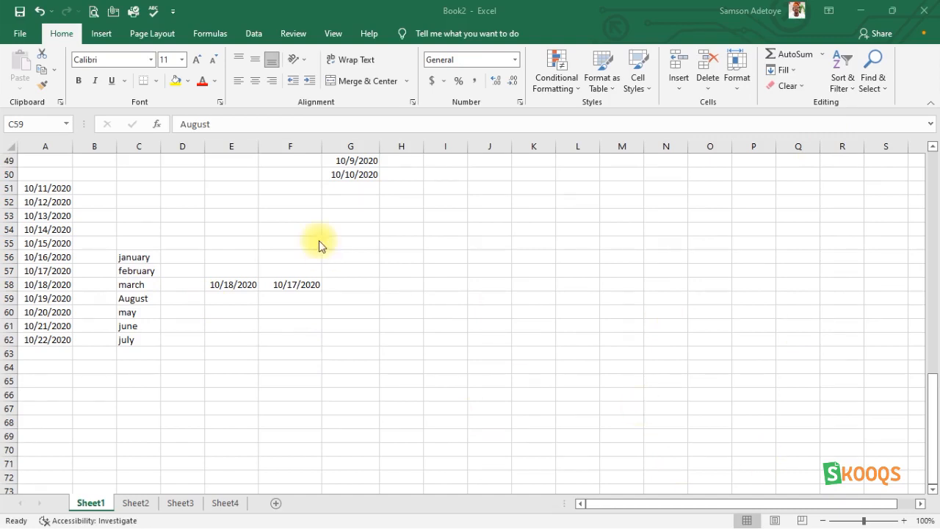
- Undo the replacement of April with August in cell C59
{"action": "left_click", "coordinate": [137, 301]}
{"action": "key", "text": "ctrl+z"}
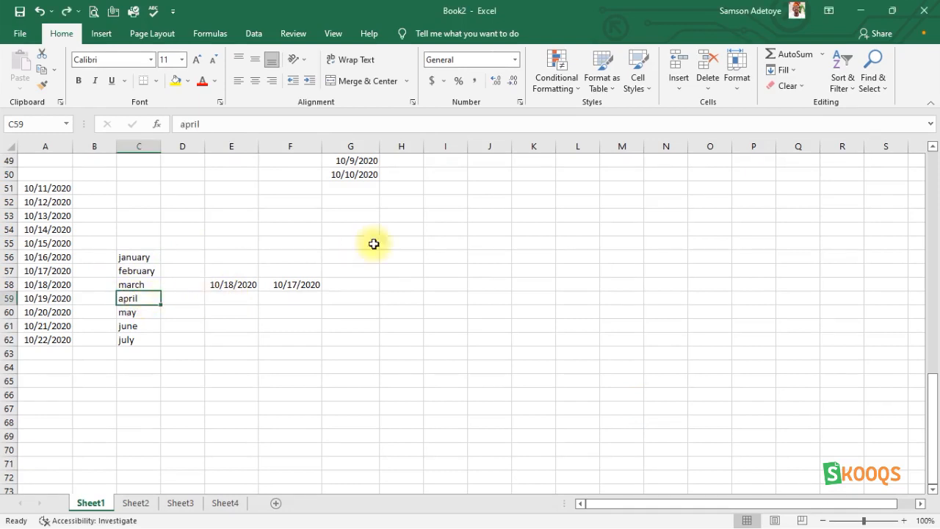
- Replace all occurrences of April with August in the sheet, and leave Find and Replace
{"action": "left_click", "coordinate": [873, 88]}
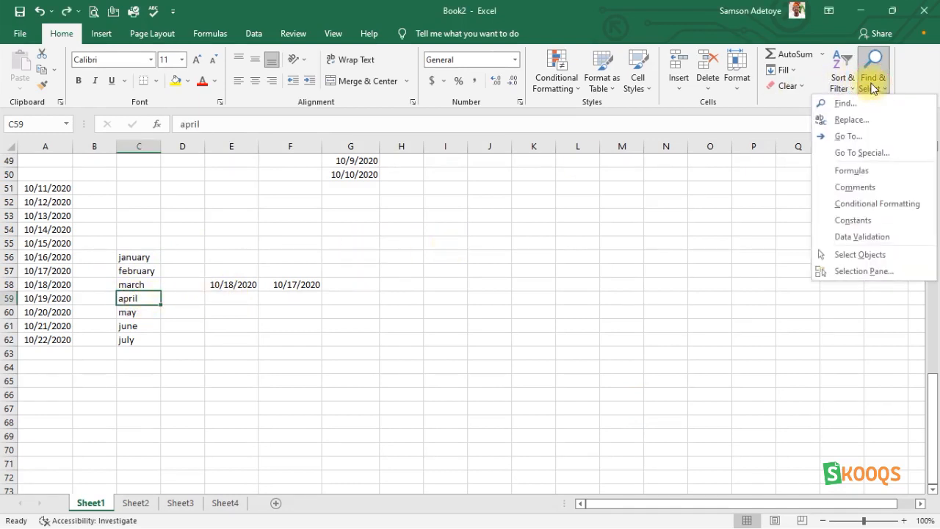
{"action": "left_click", "coordinate": [850, 107]}
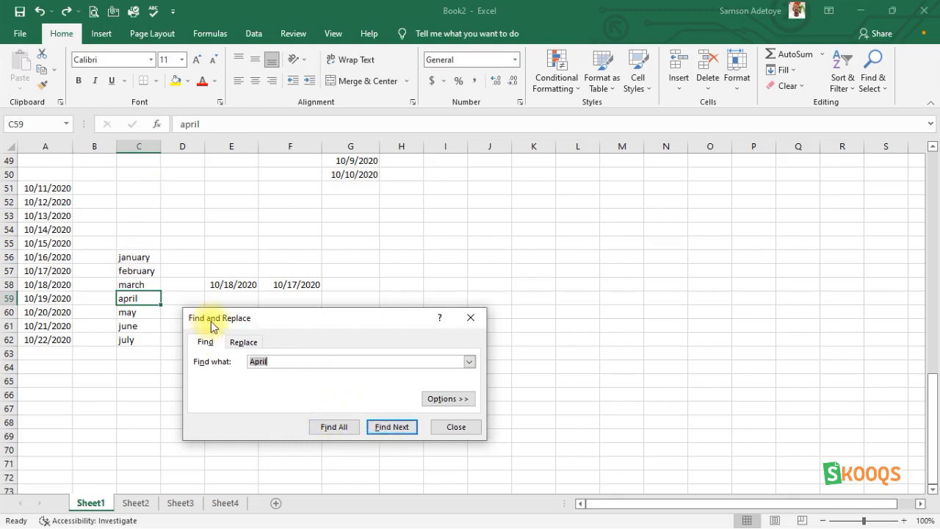
{"action": "left_click", "coordinate": [244, 342]}
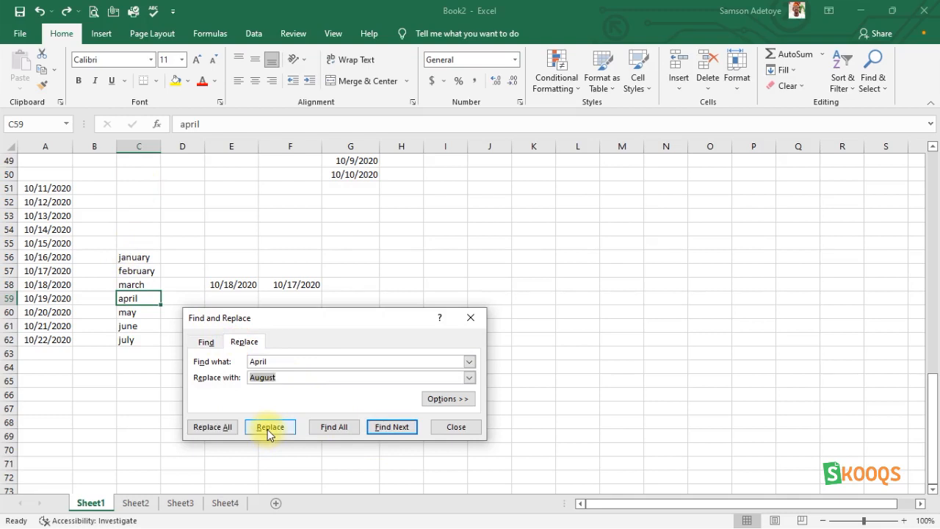
{"action": "left_click", "coordinate": [214, 428]}
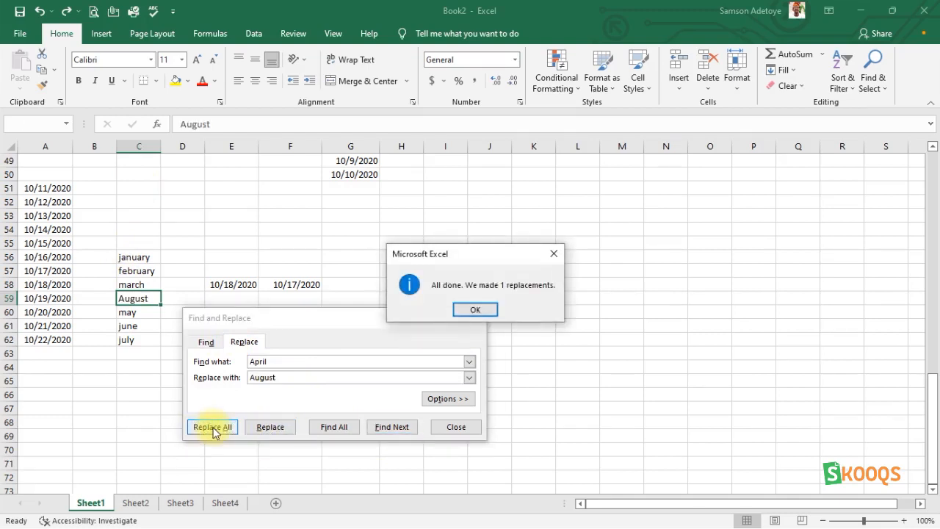
{"action": "left_click", "coordinate": [484, 311]}
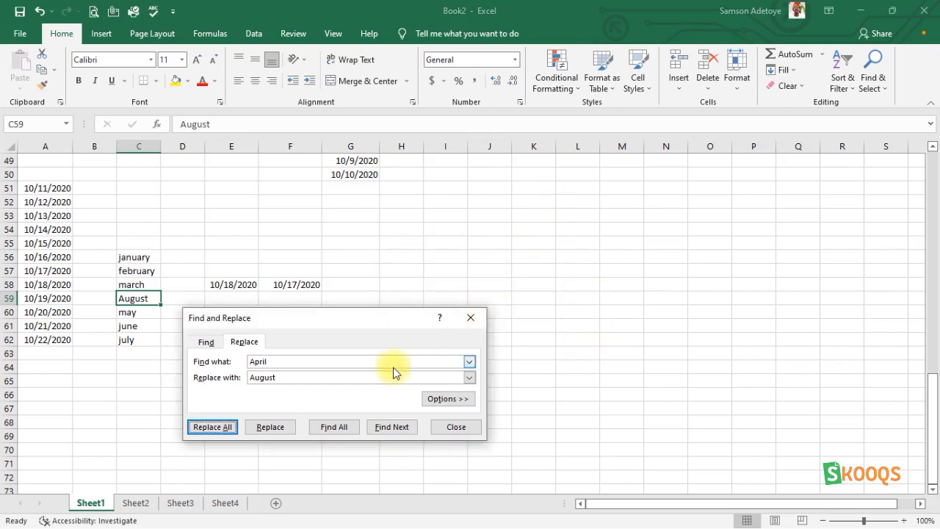
{"action": "left_click", "coordinate": [223, 427]}
{"action": "left_click", "coordinate": [492, 304]}
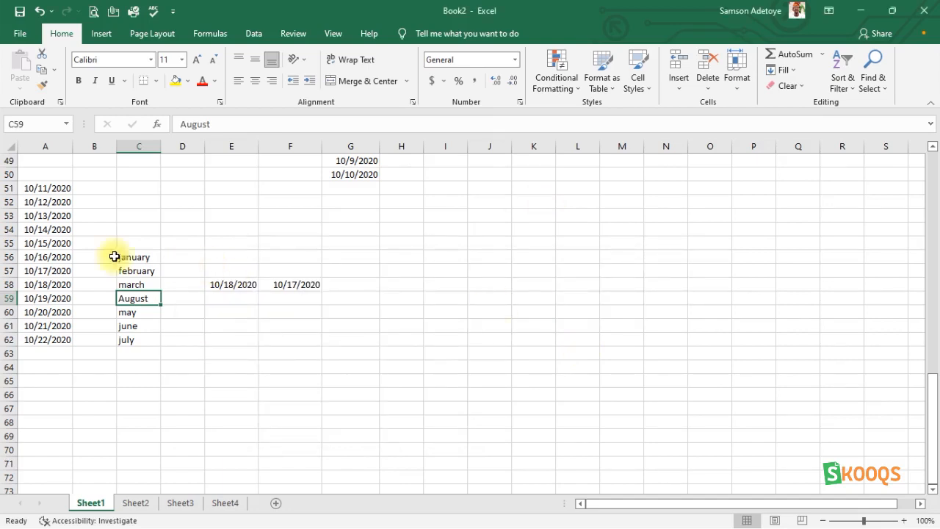
{"action": "left_click", "coordinate": [120, 356]}
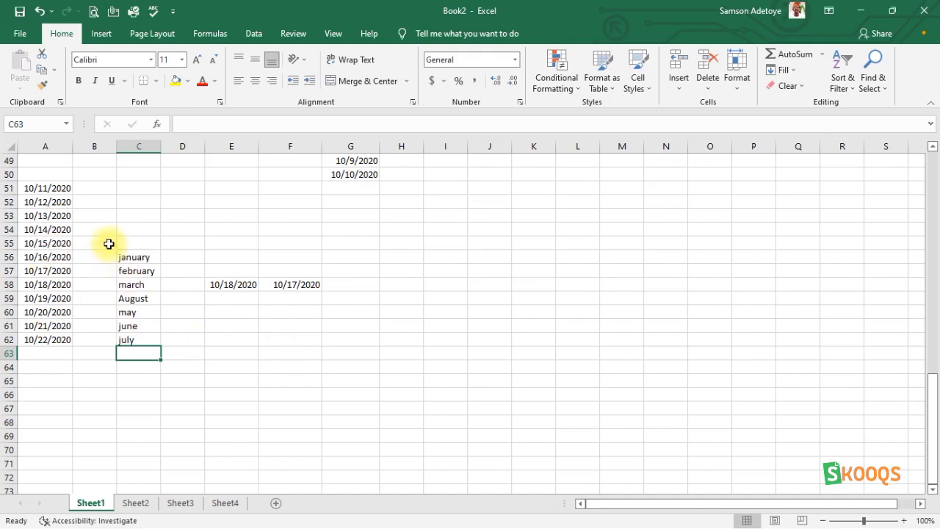
{"action": "left_click", "coordinate": [38, 189]}
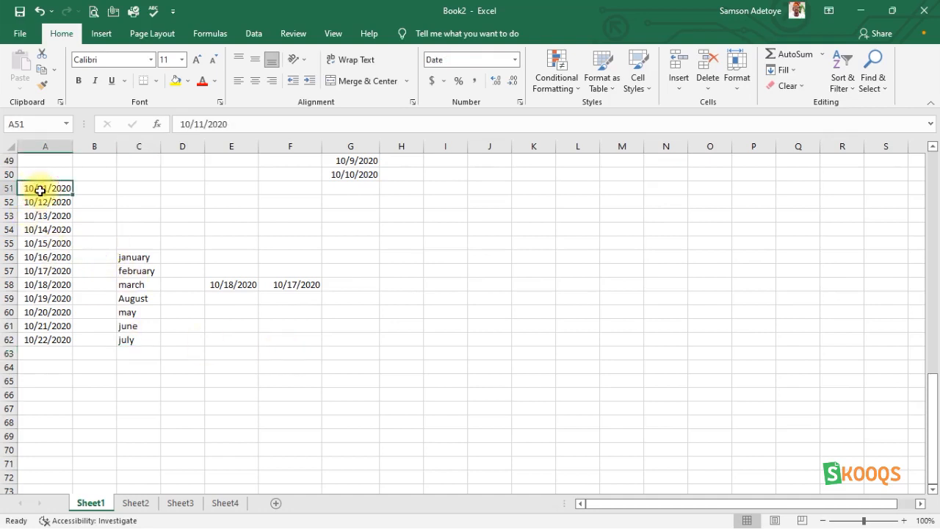
{"action": "left_click", "coordinate": [43, 204]}
{"action": "left_click", "coordinate": [51, 229]}
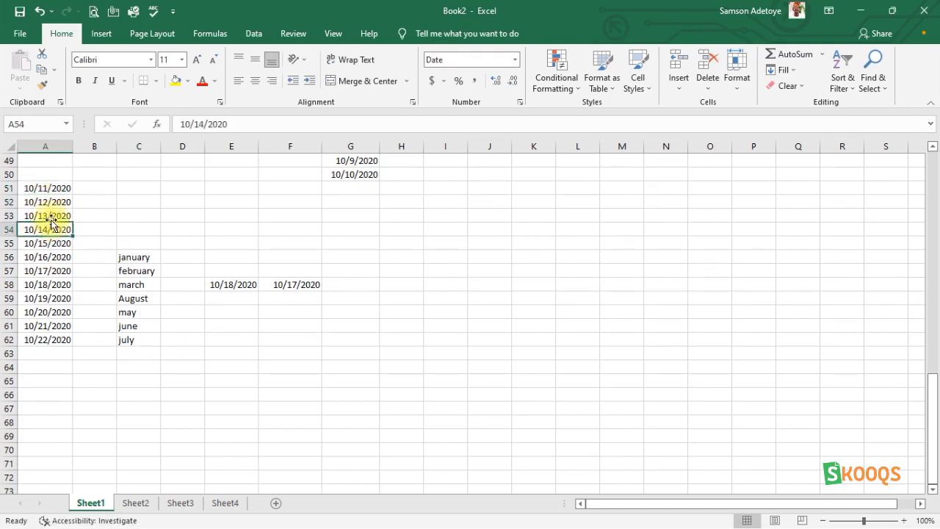
{"action": "left_click", "coordinate": [51, 215]}
{"action": "left_click", "coordinate": [49, 243]}
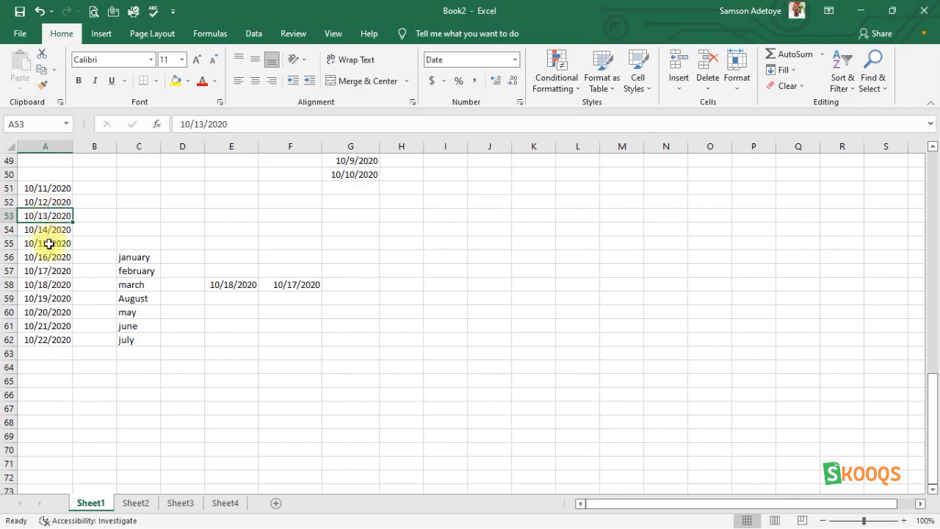
{"action": "left_click", "coordinate": [53, 229]}
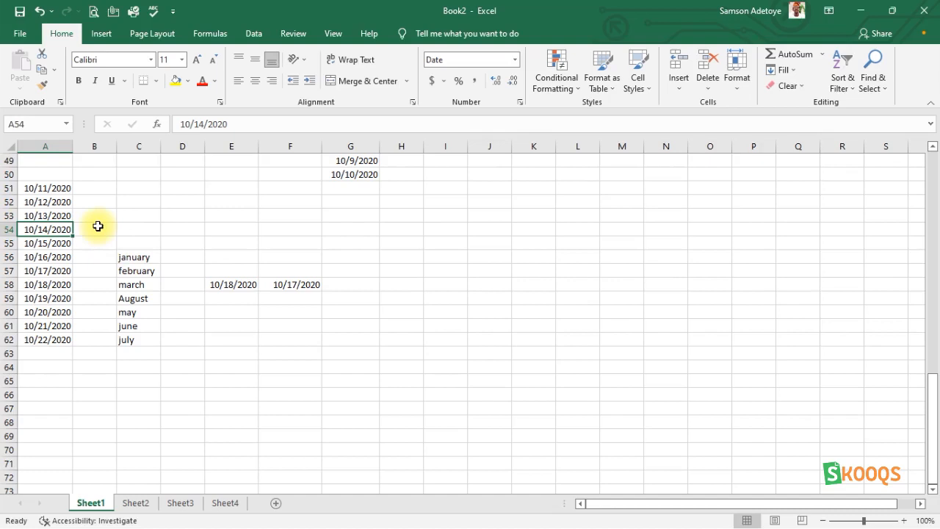
{"action": "left_click", "coordinate": [181, 147]}
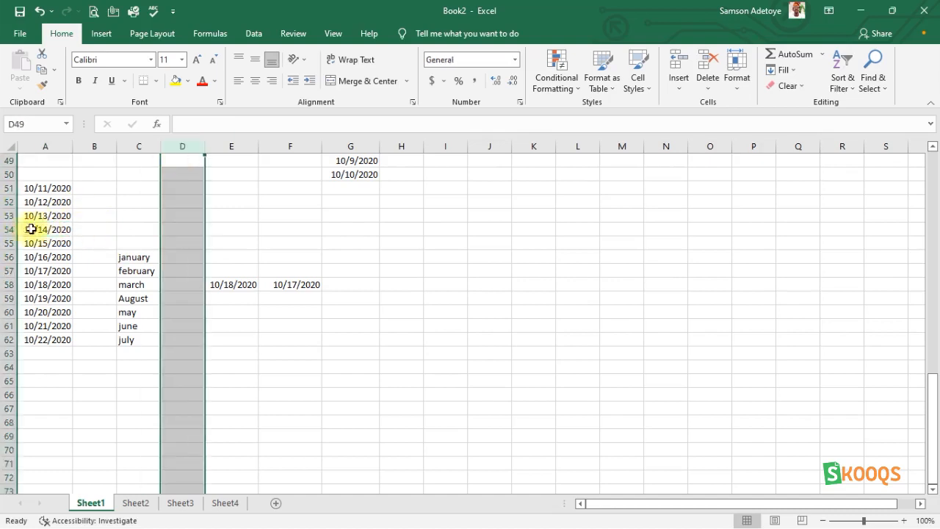
{"action": "left_click", "coordinate": [11, 215]}
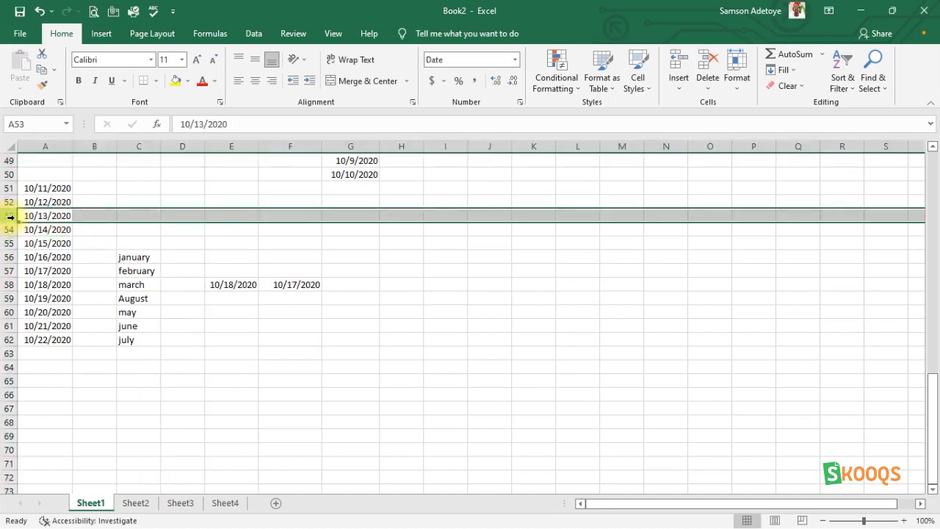
{"action": "left_click", "coordinate": [201, 214]}
{"action": "left_click", "coordinate": [217, 215]}
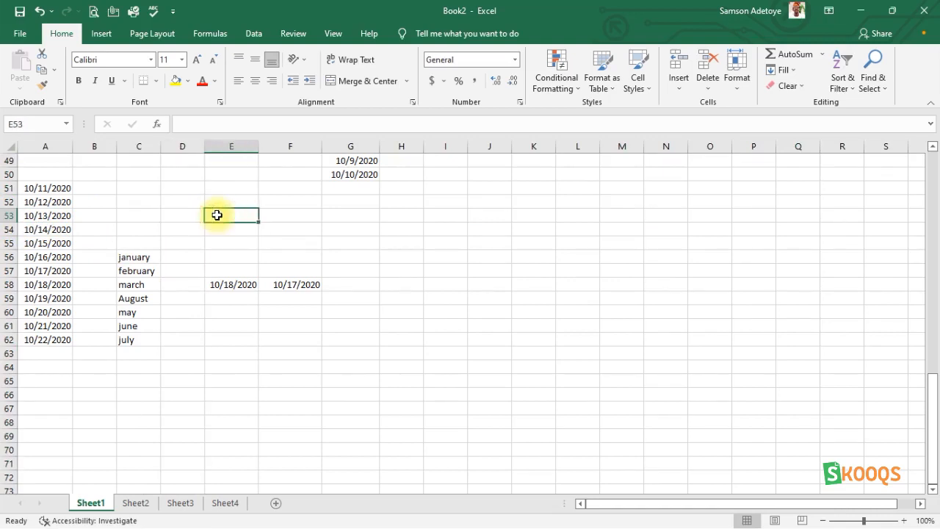
{"action": "left_click", "coordinate": [217, 203]}
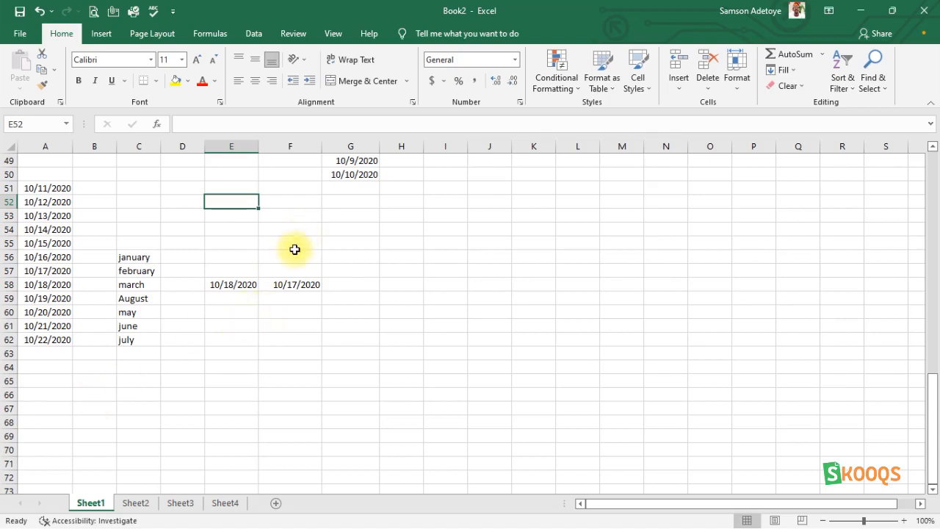
{"action": "scroll", "coordinate": [294, 249], "scroll_direction": "down", "scroll_amount": 2}
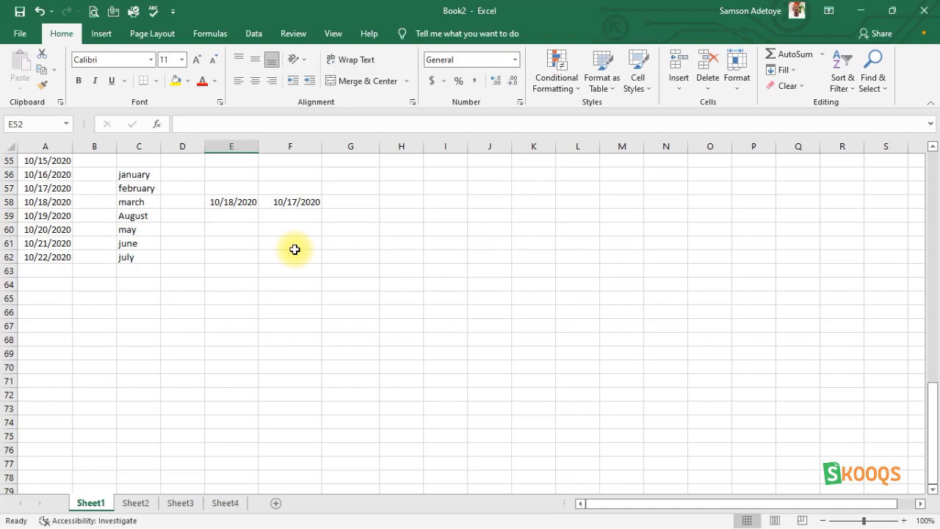
{"action": "left_click", "coordinate": [150, 233]}
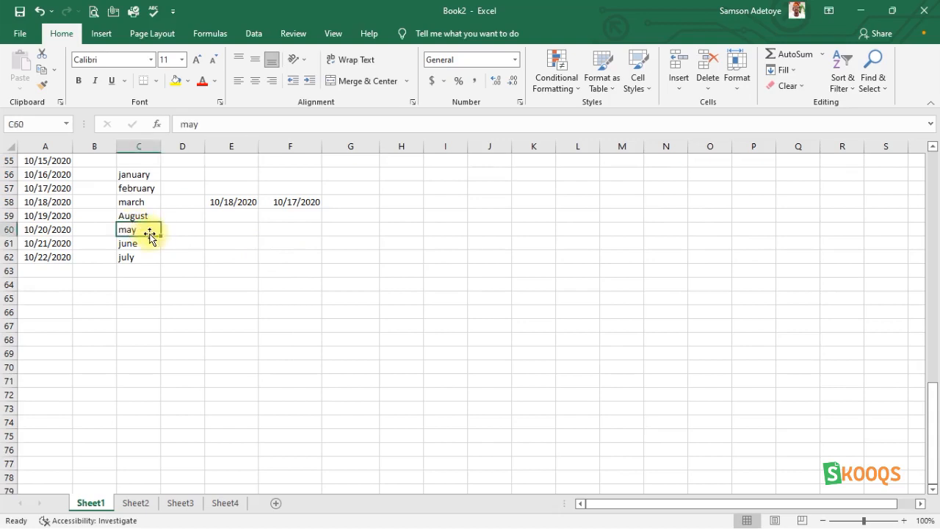